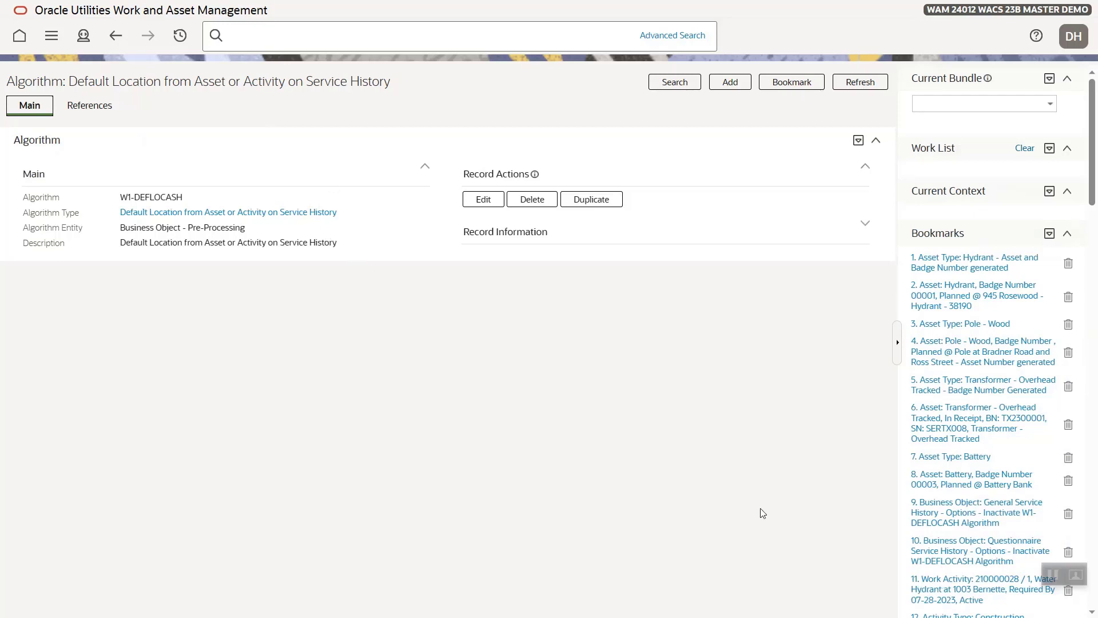
Check the bookmarked Questionnaire Service History options and open the bookmarked Water Hydrant work activity to review its planned service history types
click(942, 553)
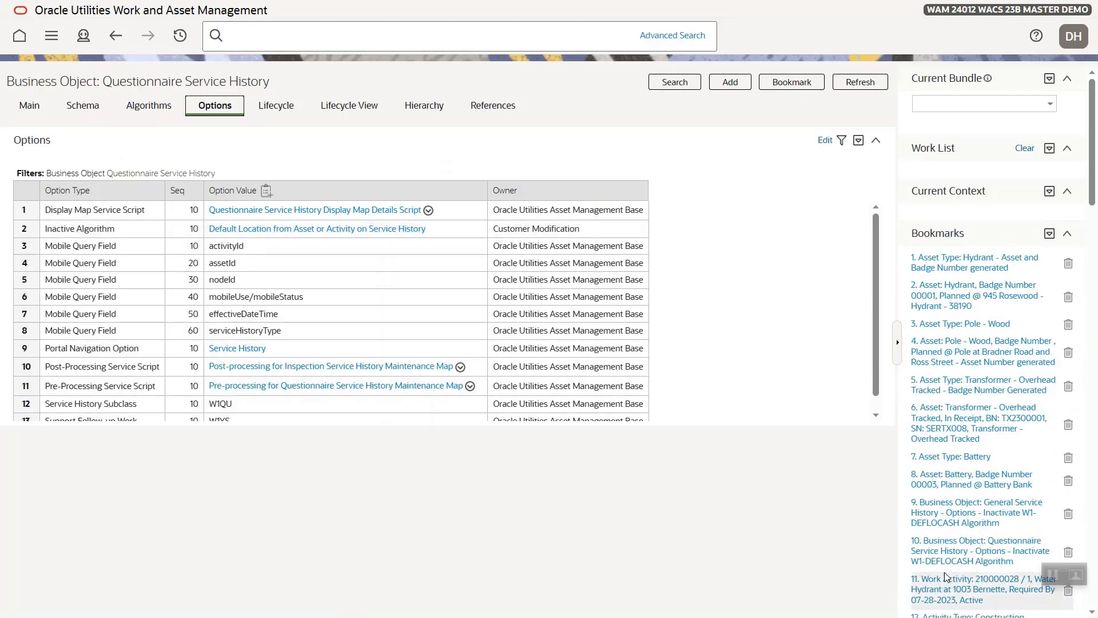
click(965, 583)
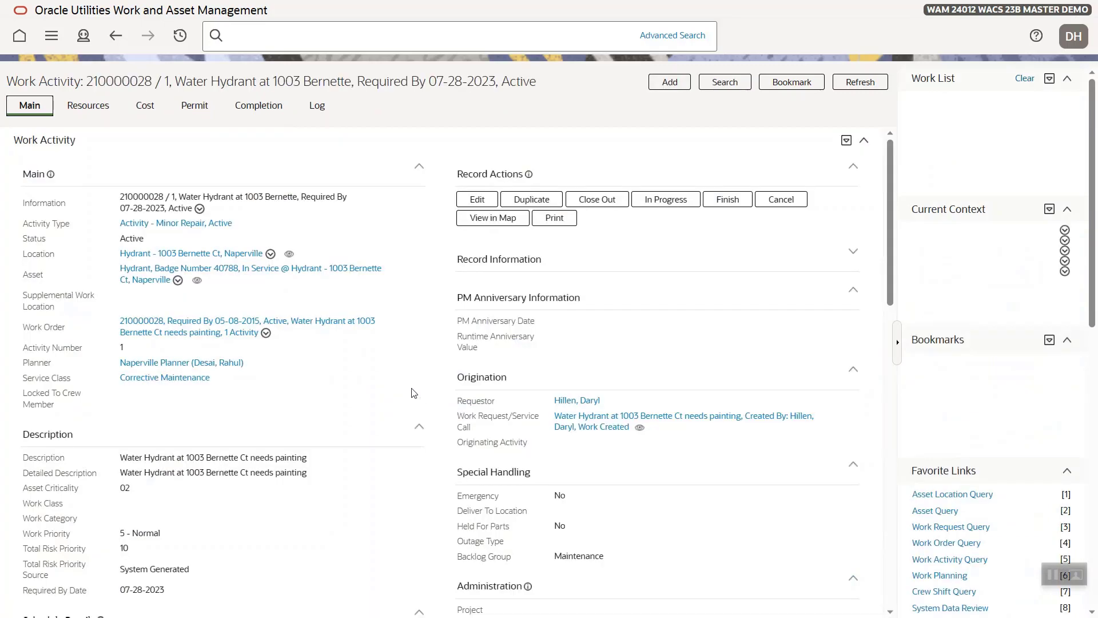
scroll(414, 392, down, 9)
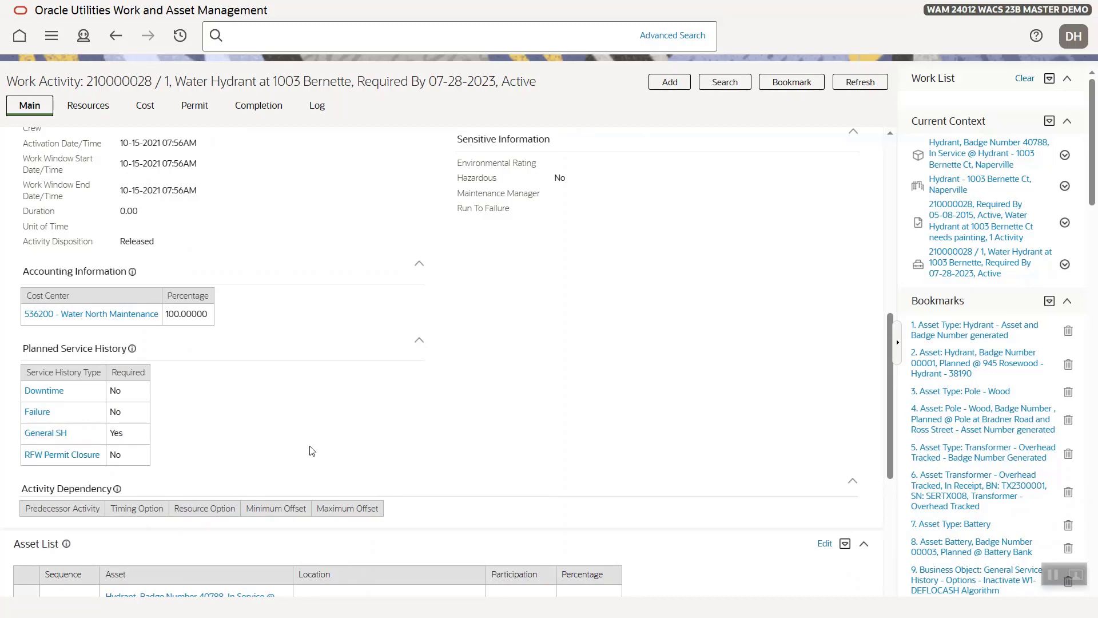
scroll(312, 451, up, 6)
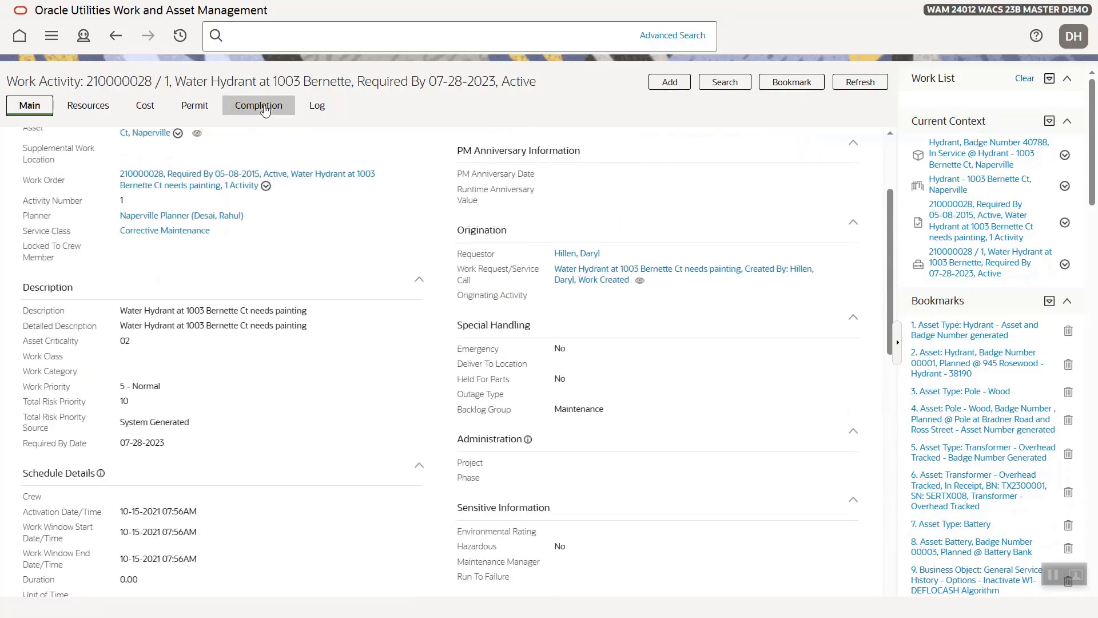
Select the hydrant in the work activity's completion asset list and start adding a General Repair SH service history
click(259, 107)
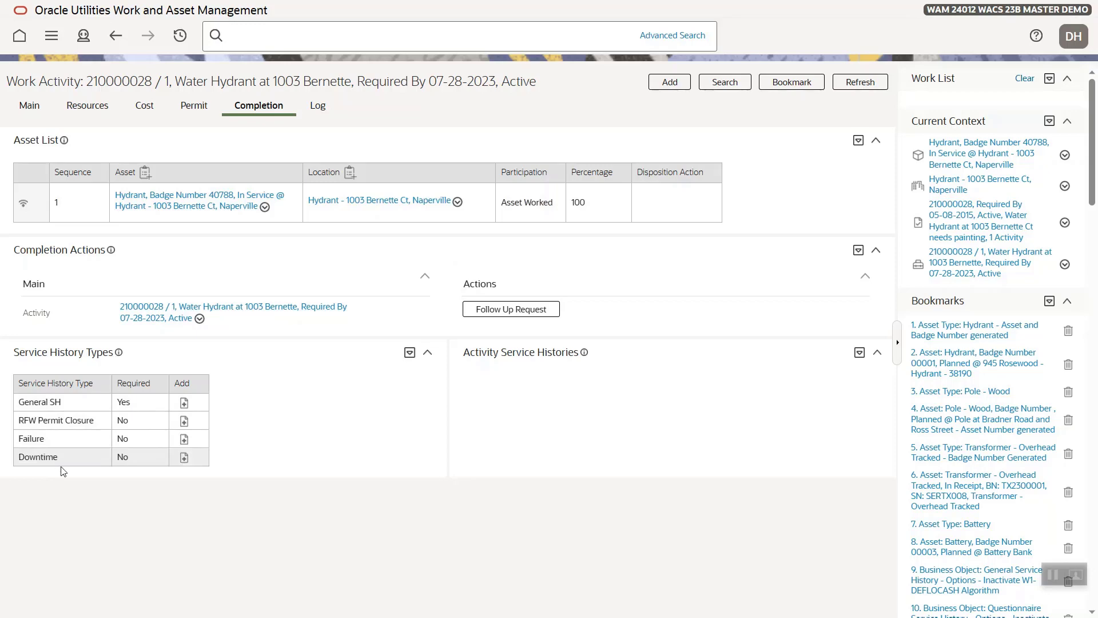
click(23, 204)
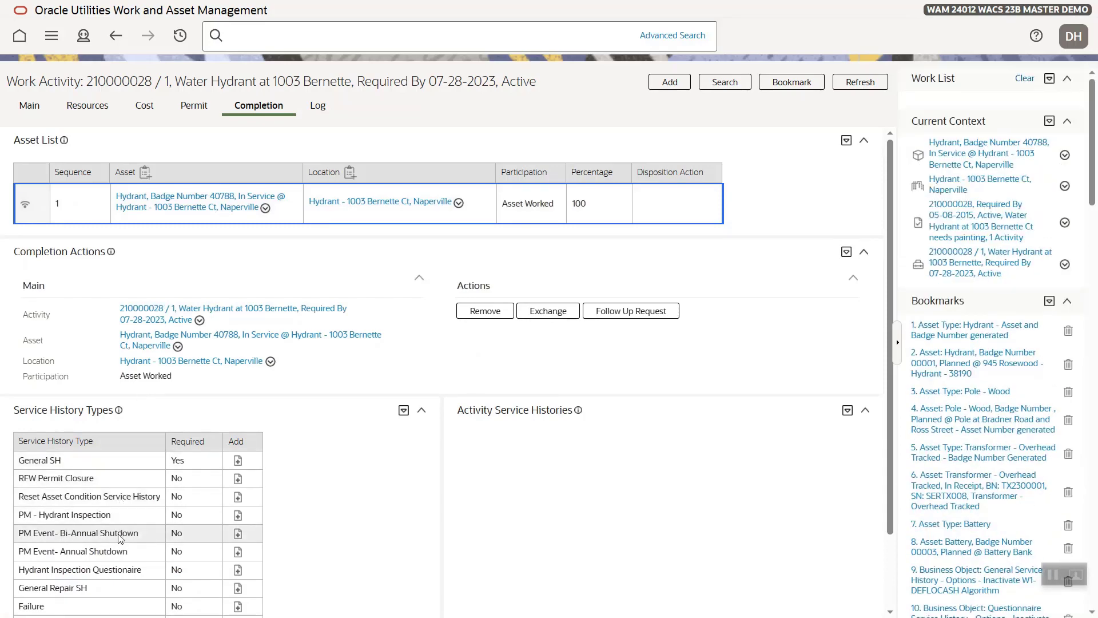
scroll(121, 535, down, 1)
scroll(120, 539, down, 1)
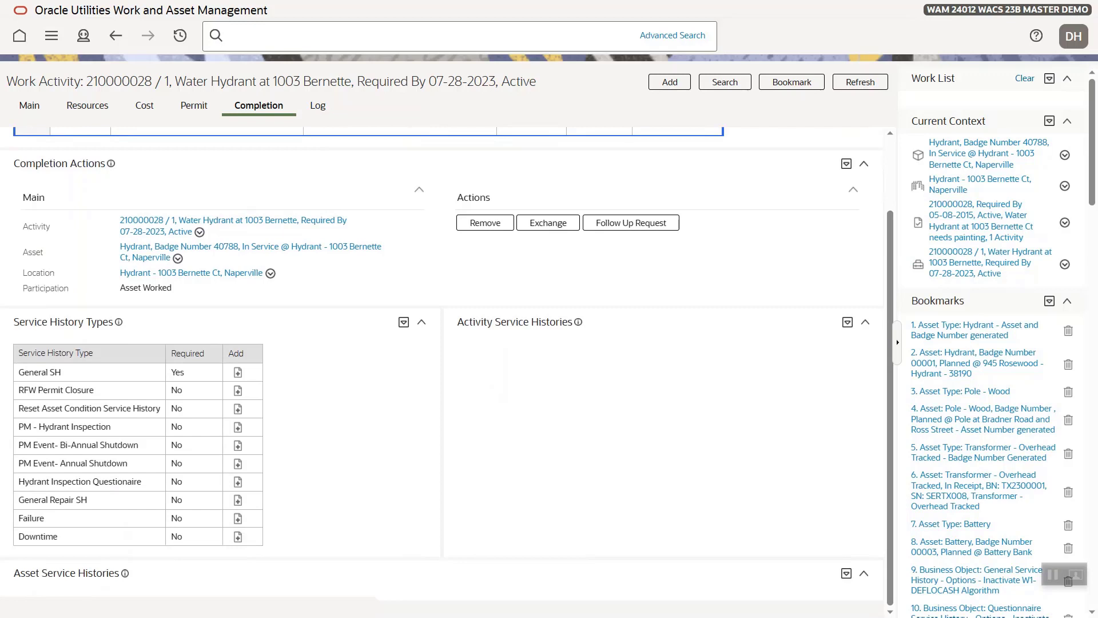
click(238, 501)
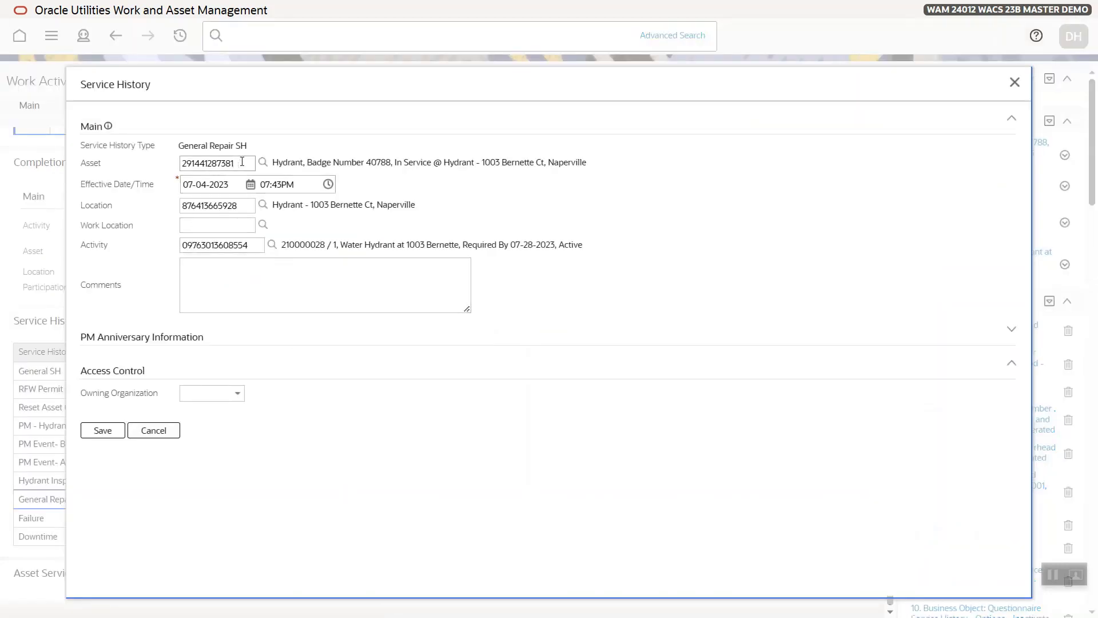
Clear the asset and location from the General Repair SH entry, enter the comment "Complete" and save it
drag(242, 162, 197, 164)
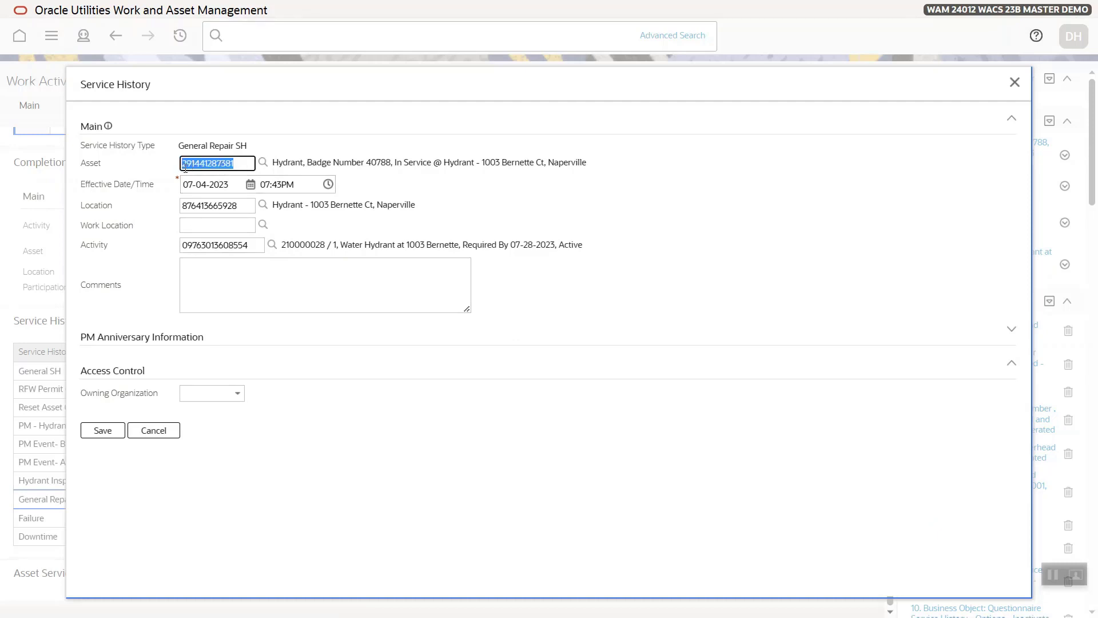
key(BackSpace)
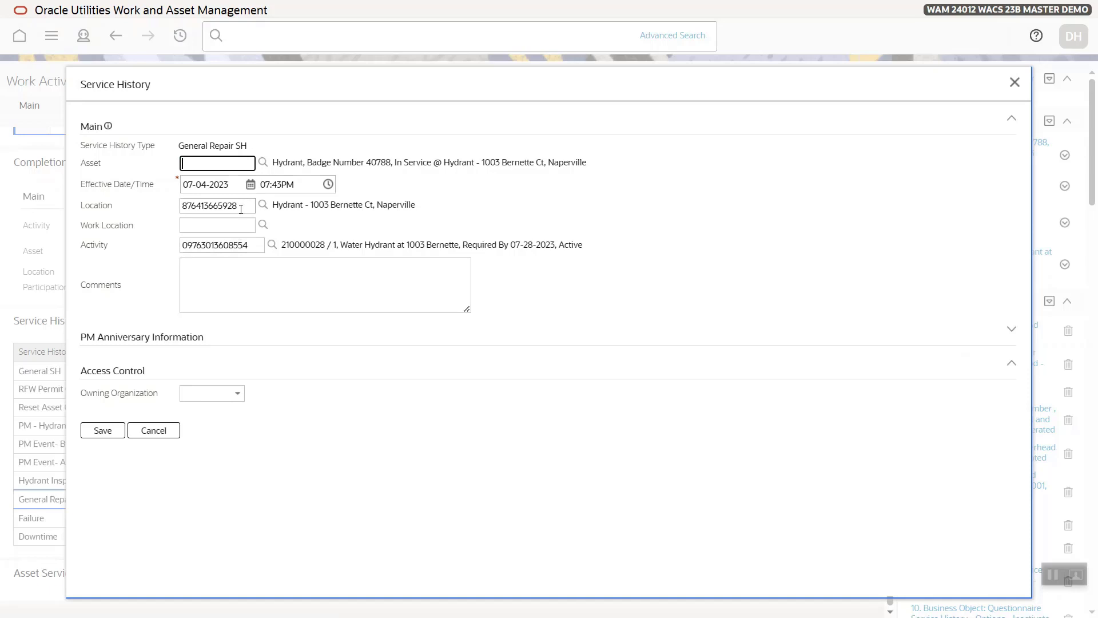
drag(242, 205, 137, 204)
key(BackSpace)
click(195, 266)
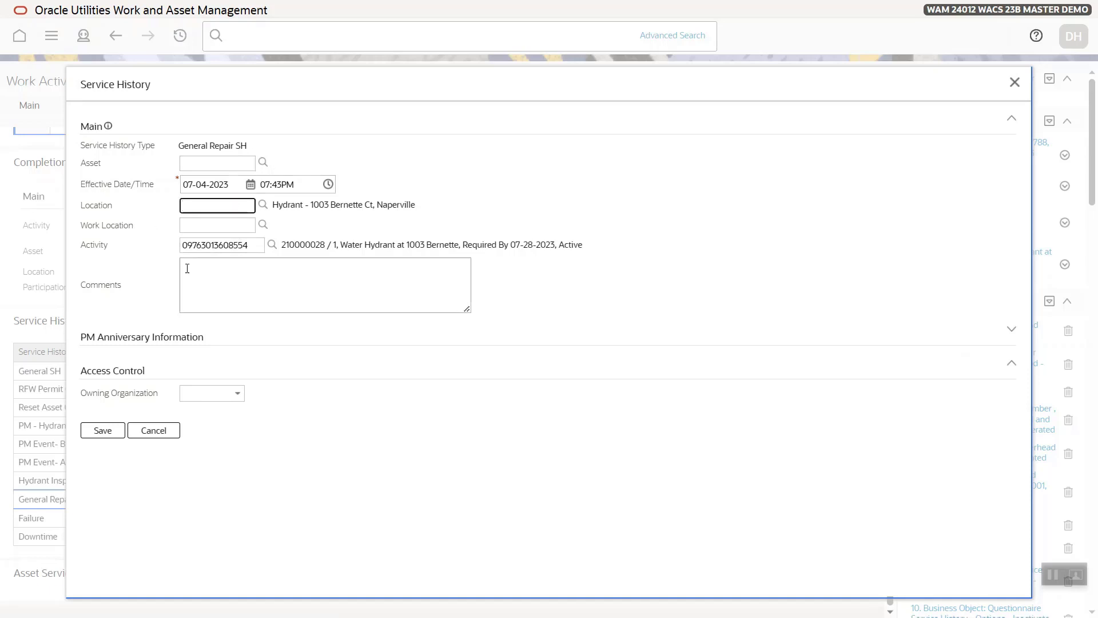
text(Complete)
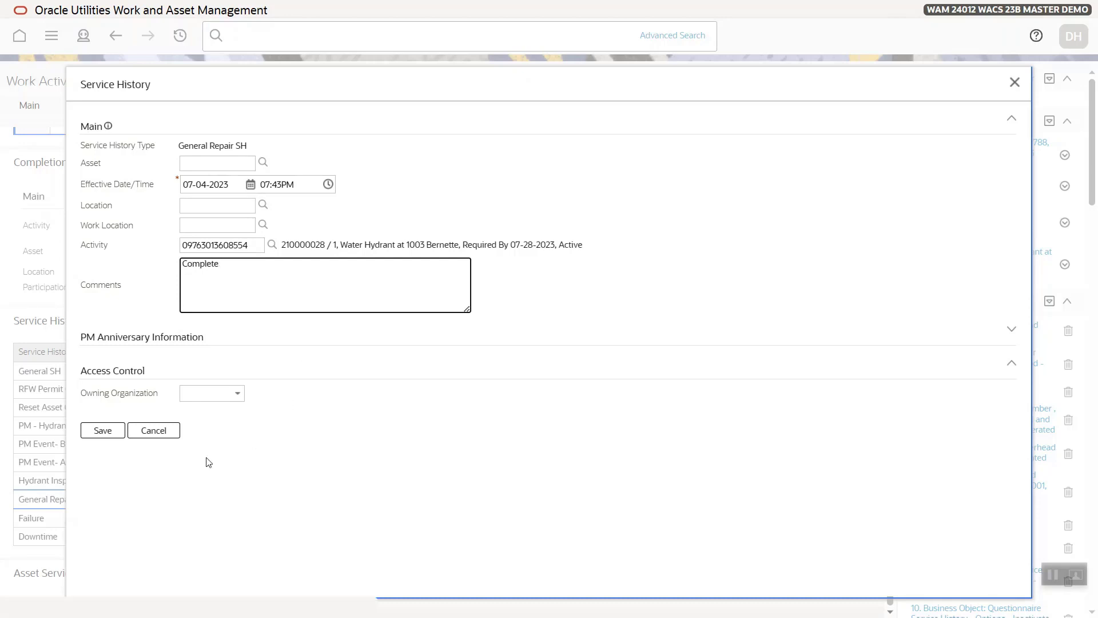
click(94, 430)
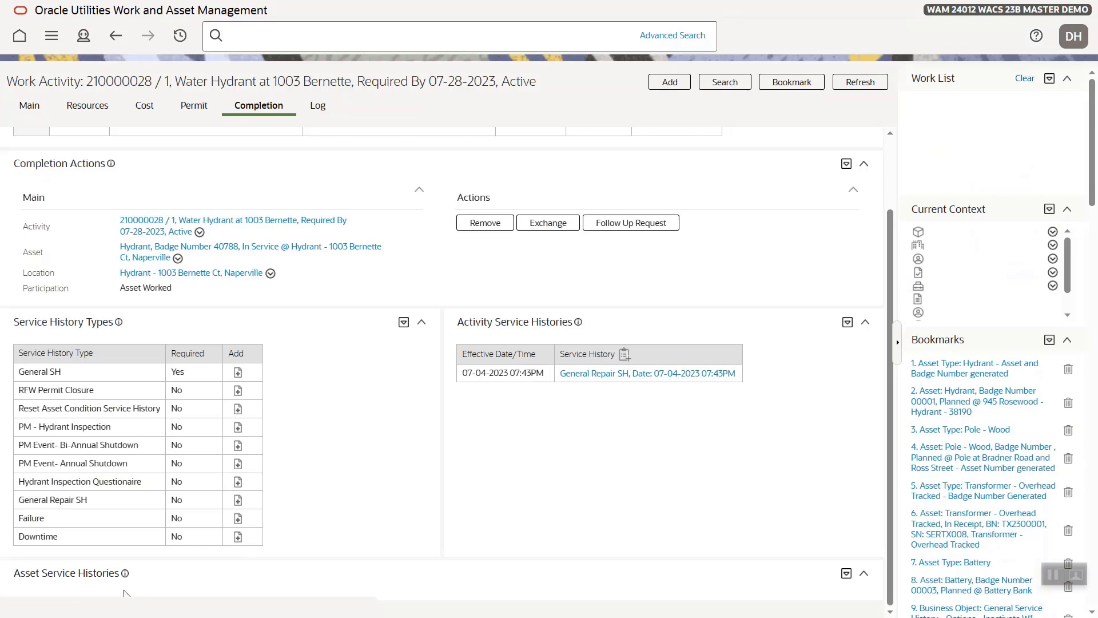
Inspect the saved General Repair SH record's asset, location and activity details, and return to the work activity's completion page
click(670, 374)
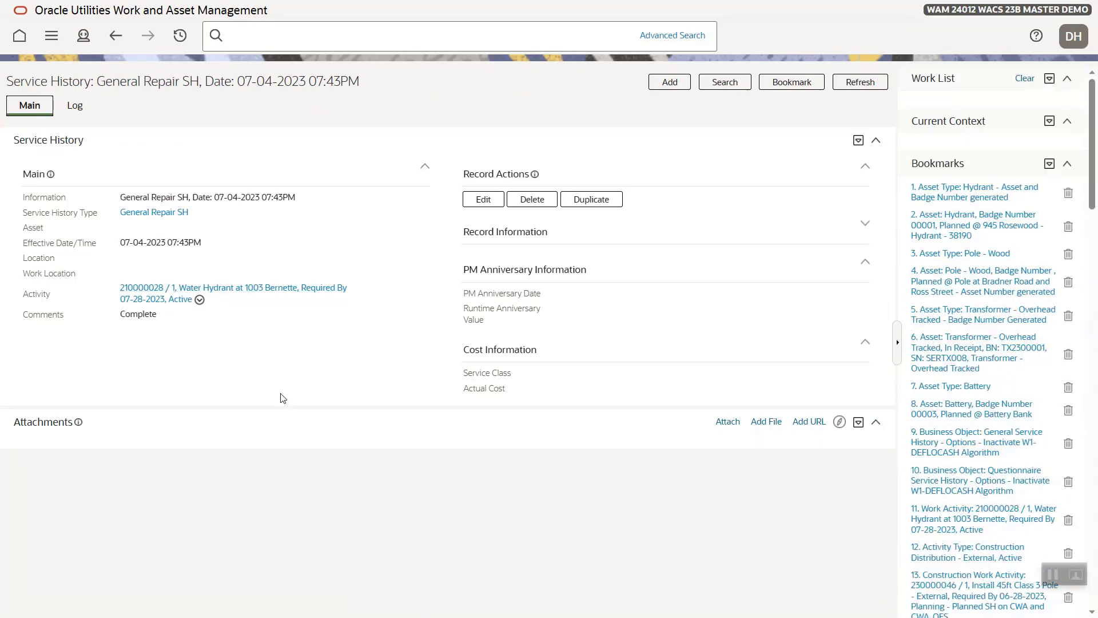
click(115, 36)
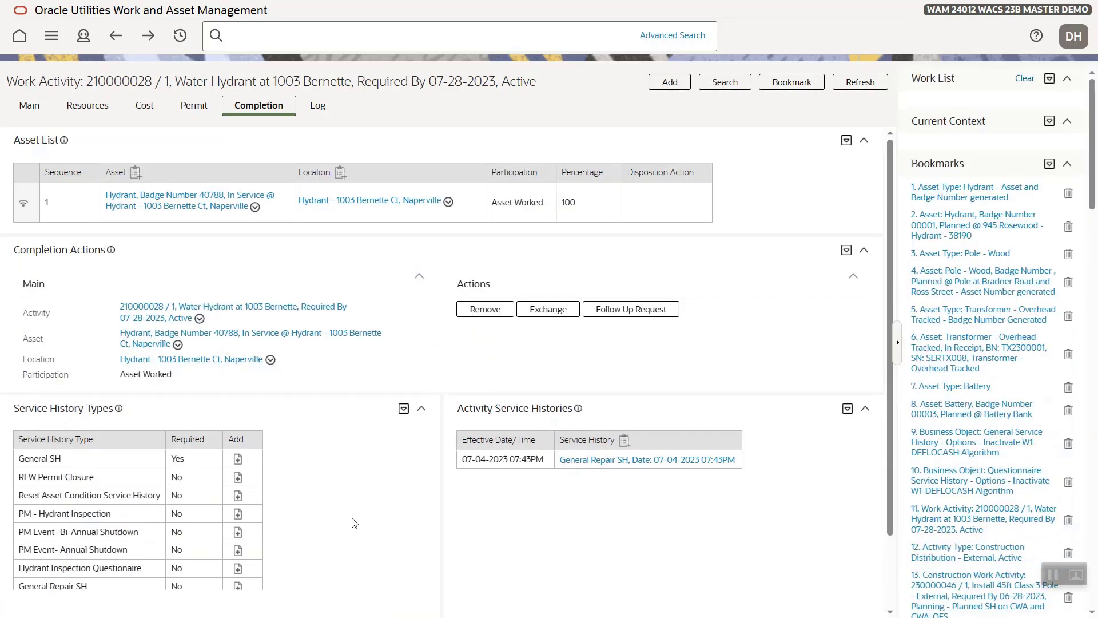
Start a Hydrant Inspection Questionaire service history for the activity with the comment "Complete", keeping its asset and location
click(237, 569)
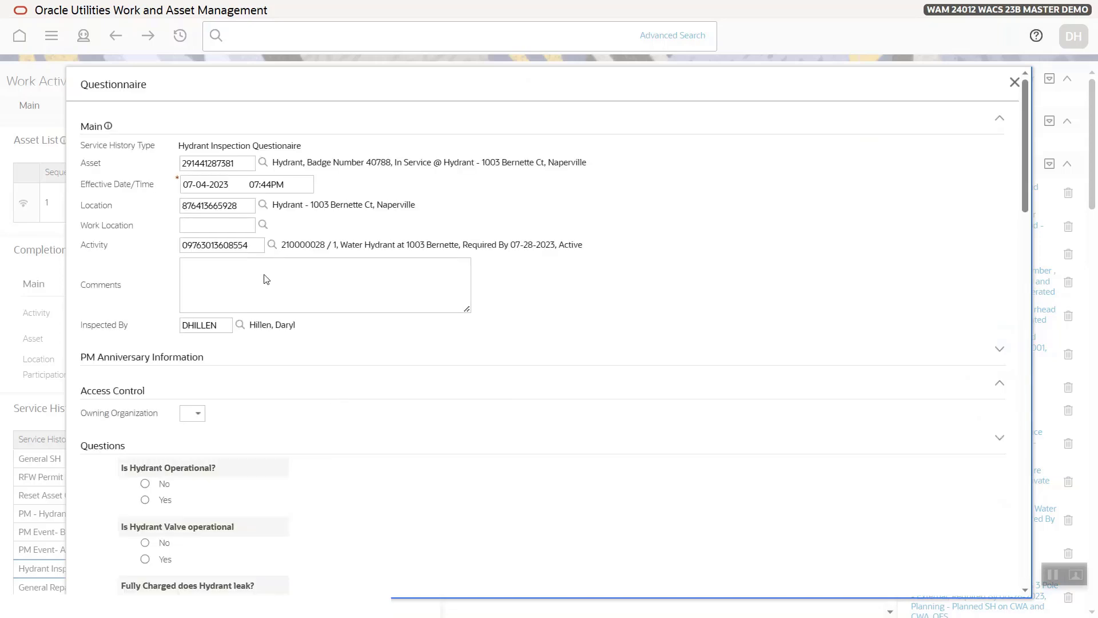
click(266, 279)
text(Complete)
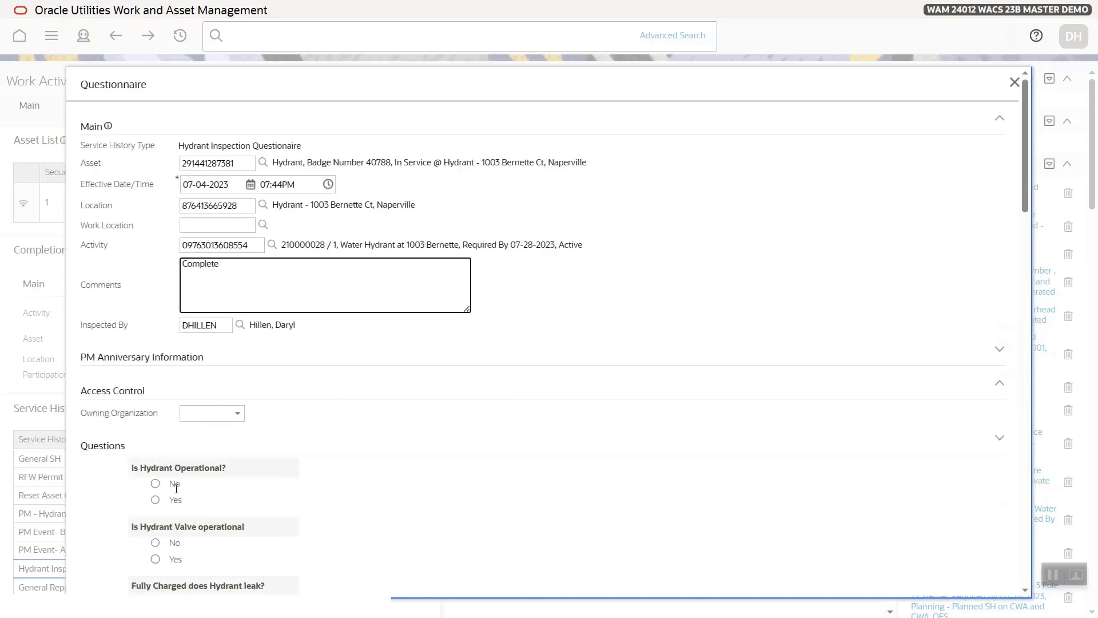
Answer Yes to the hydrant being operational and the hydrant valve being operational, and save the questionnaire
click(155, 499)
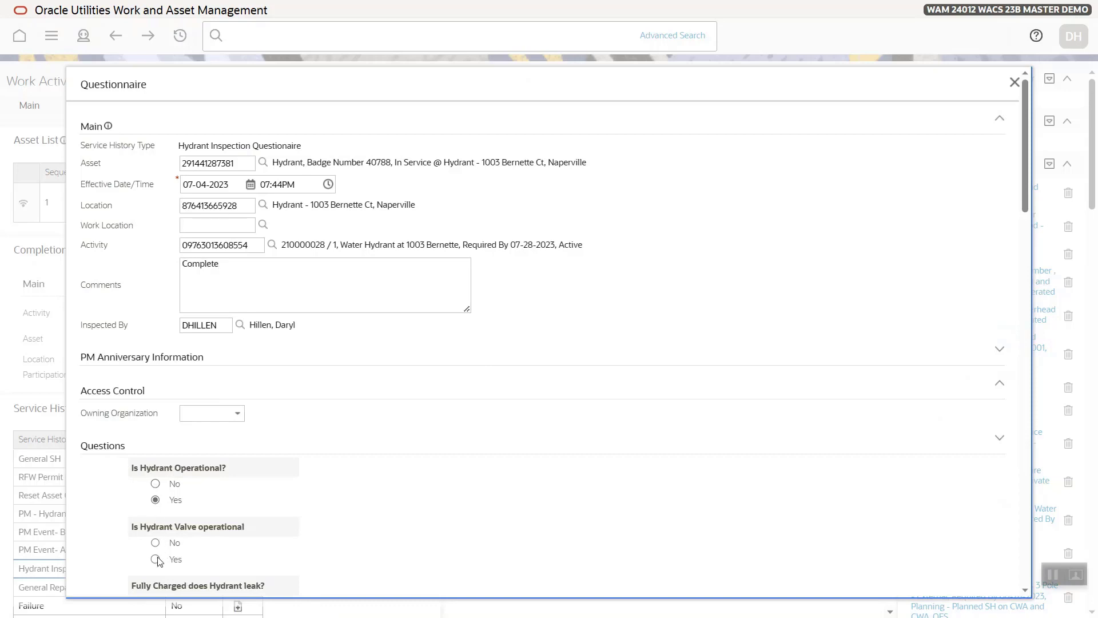
click(155, 559)
scroll(227, 524, down, 6)
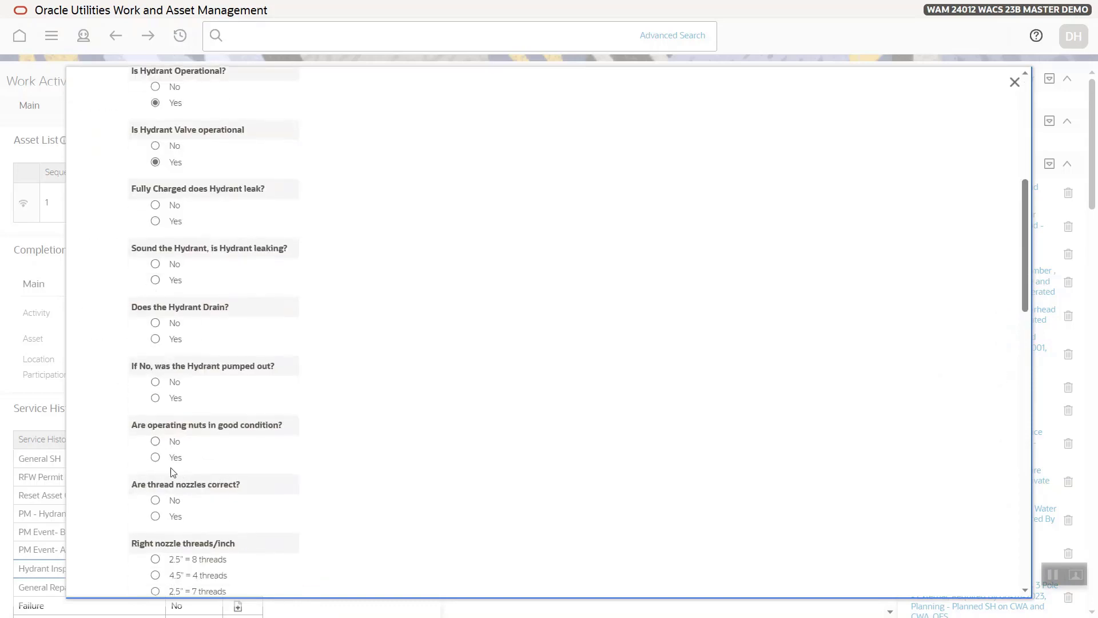
scroll(174, 472, down, 15)
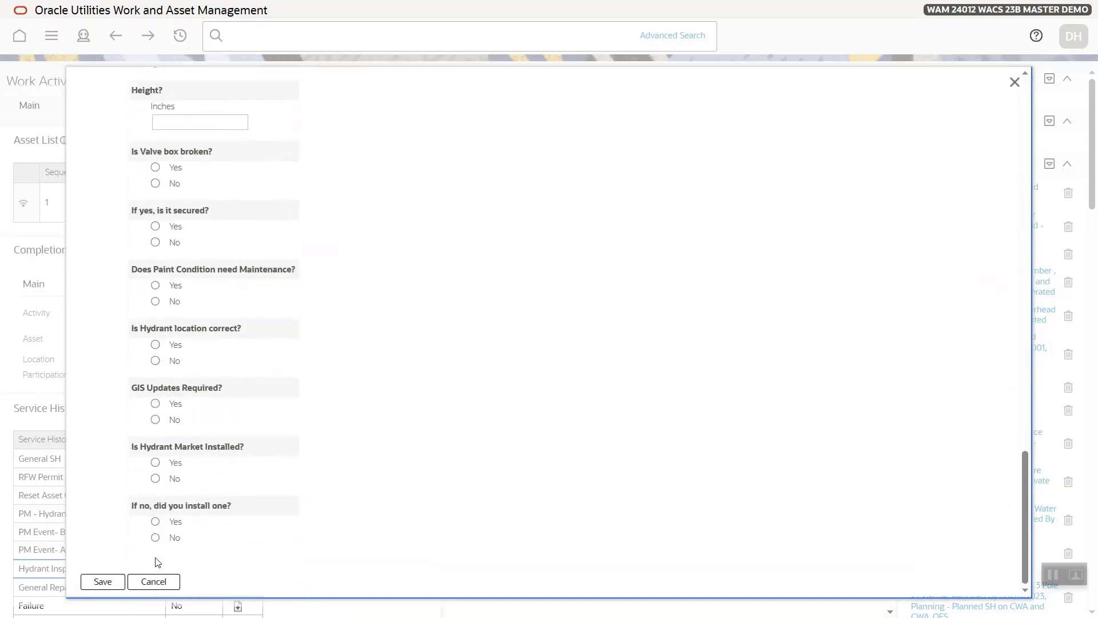
click(103, 581)
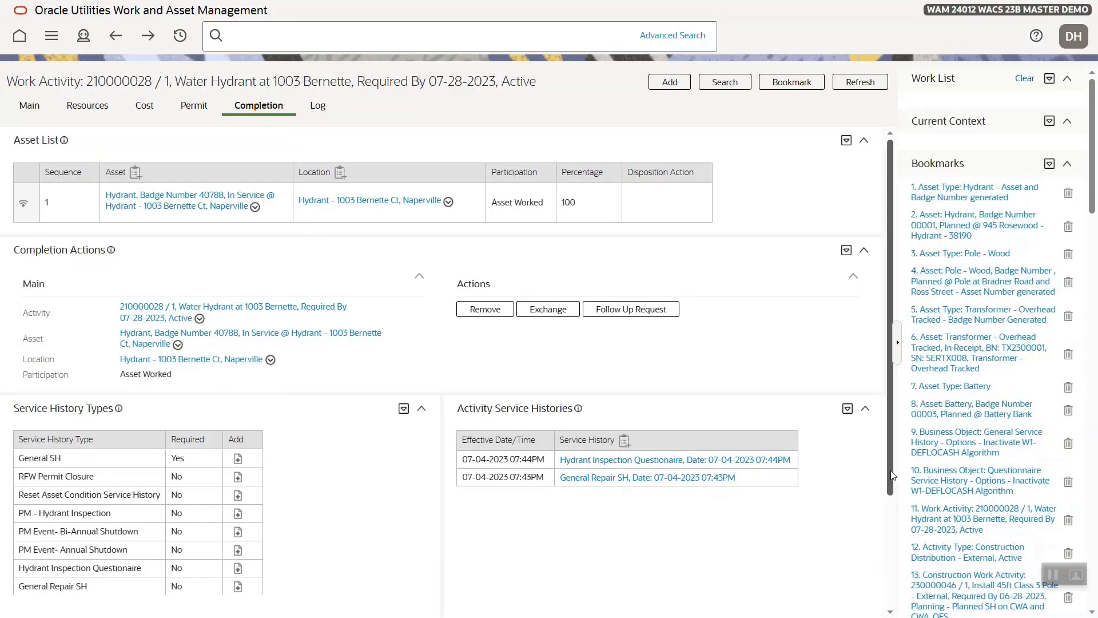
Start an RFW Permit Closure service history for the activity and clear its location and asset
scroll(884, 539, down, 2)
scroll(884, 539, down, 2)
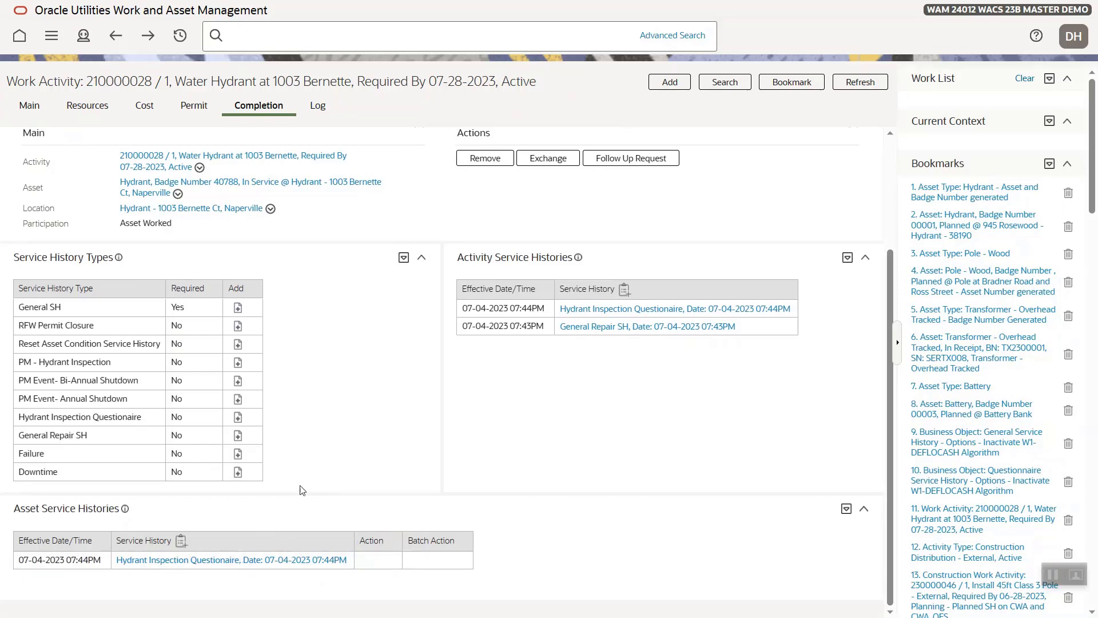
click(238, 325)
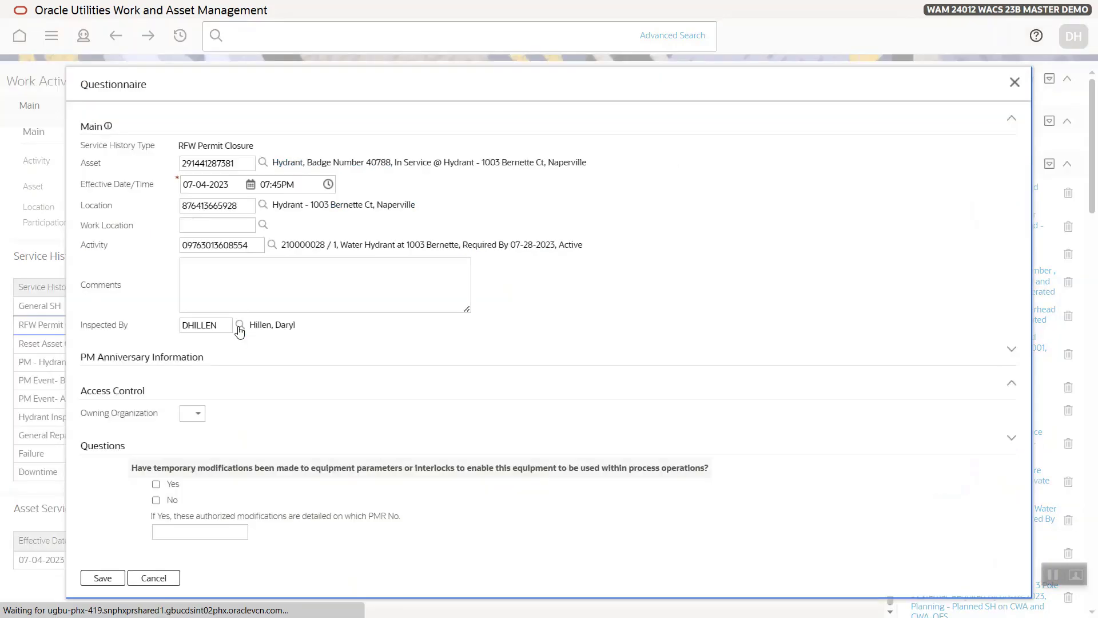
double_click(209, 205)
key(Delete)
drag(237, 163, 164, 171)
key(Delete)
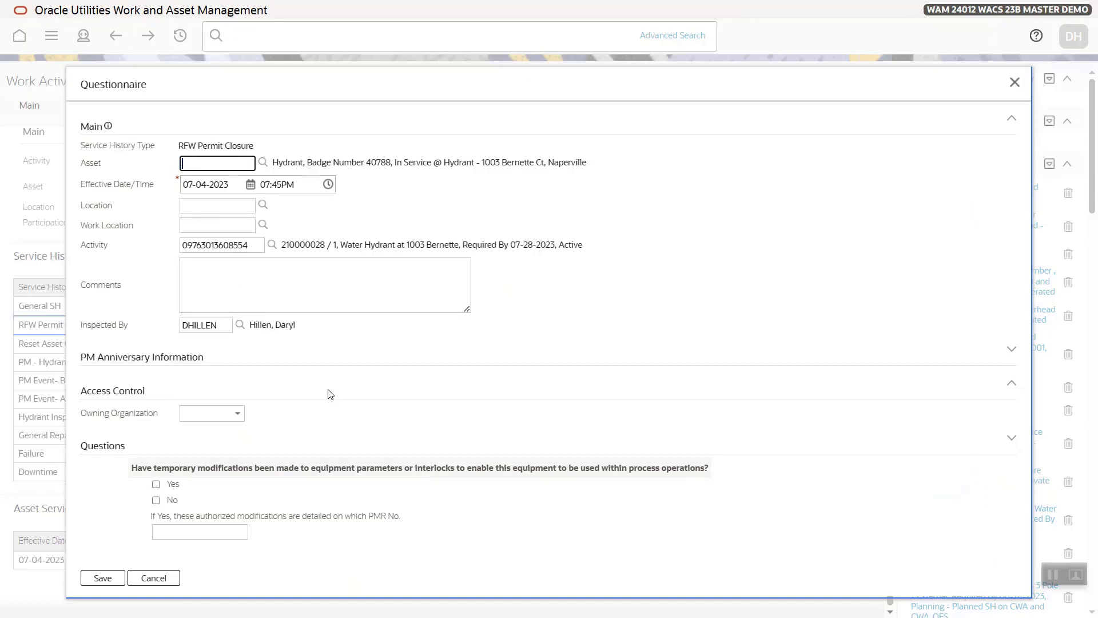
Answer Yes to the temporary modifications question, enter the comment "Complete" and save the RFW Permit Closure questionnaire
click(156, 484)
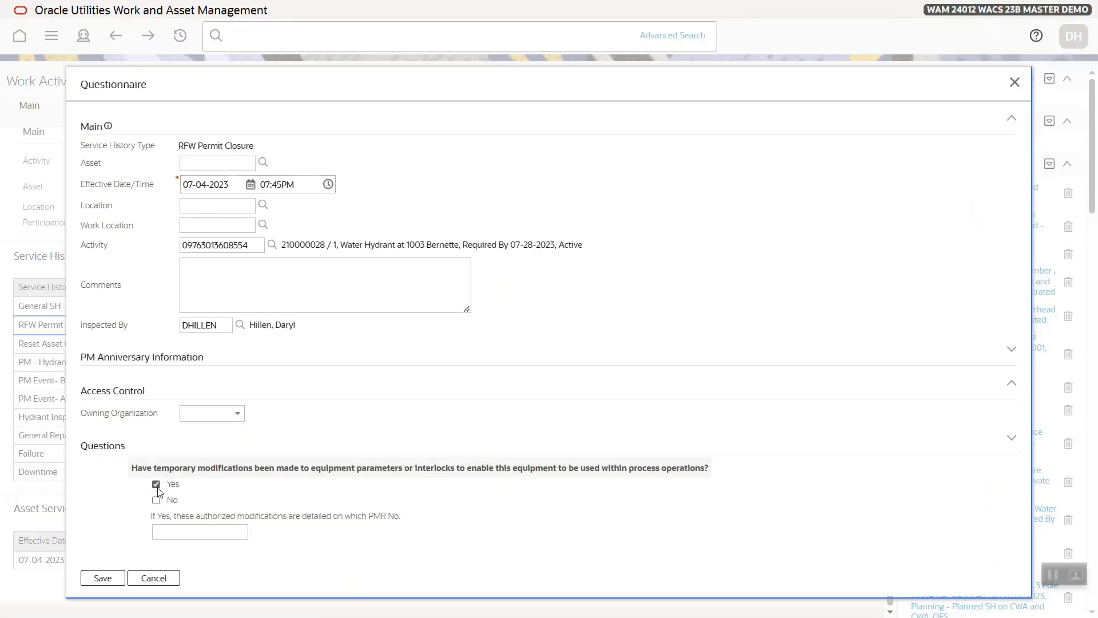
click(216, 276)
text(Complete)
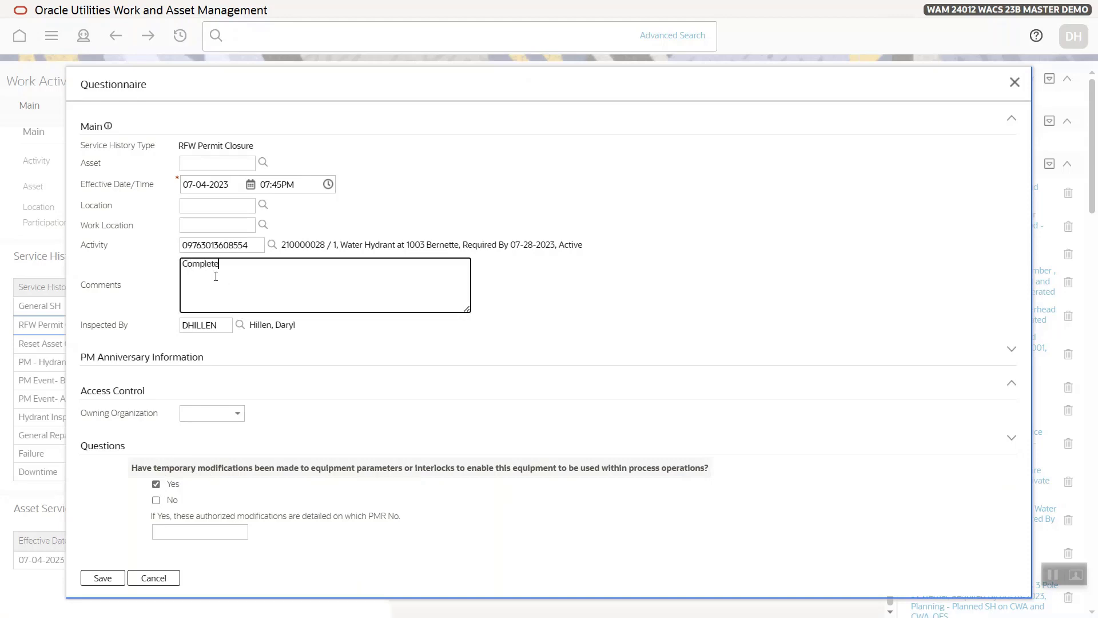
click(103, 578)
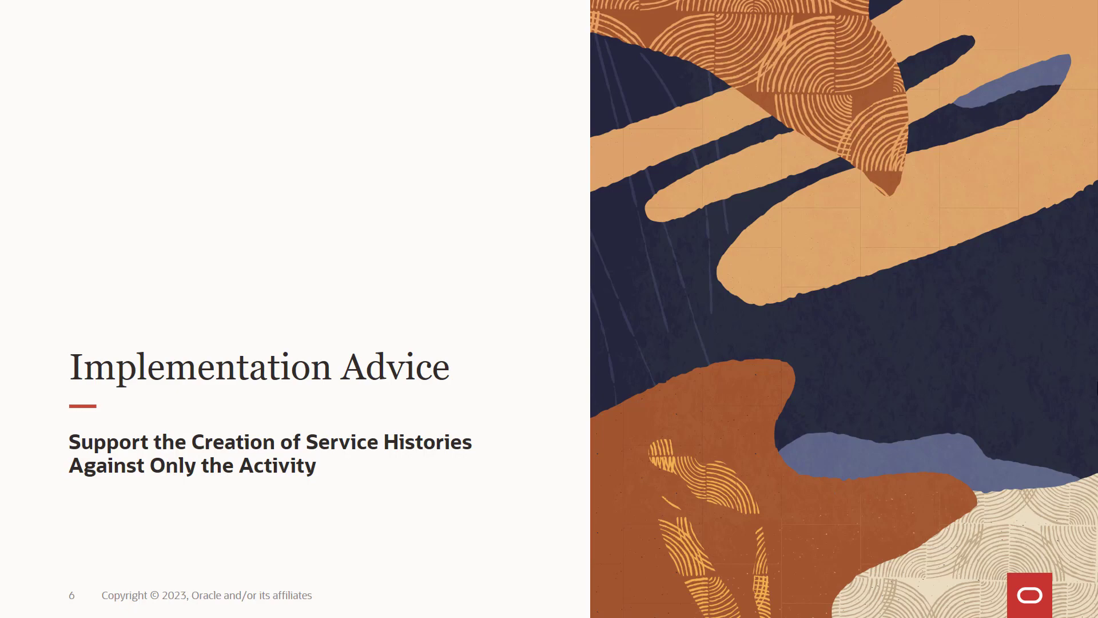
key(Right)
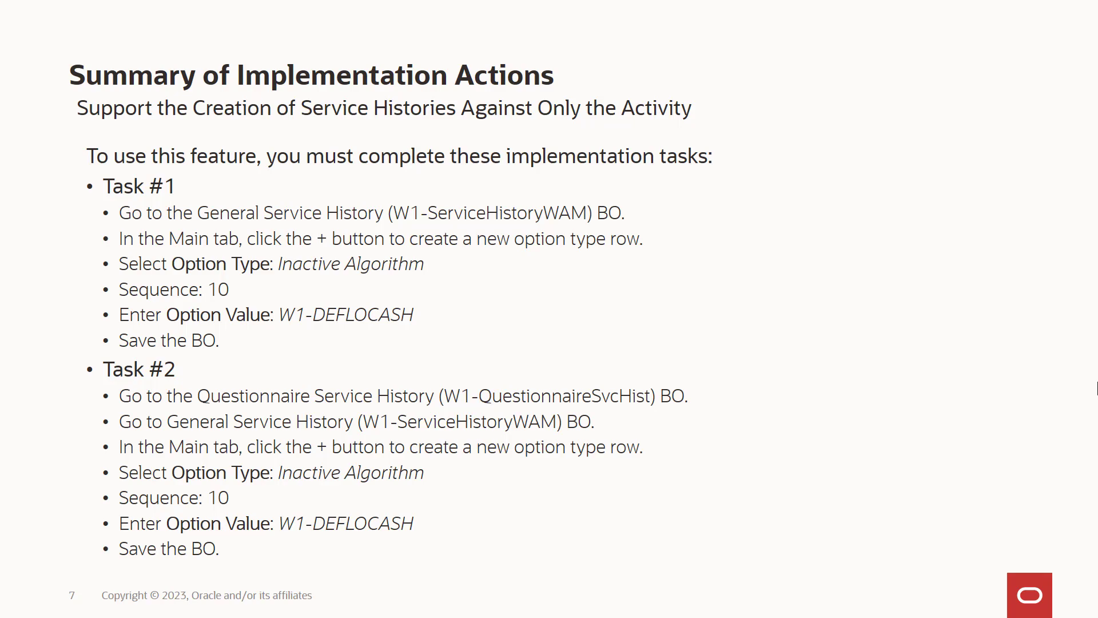
key(Right)
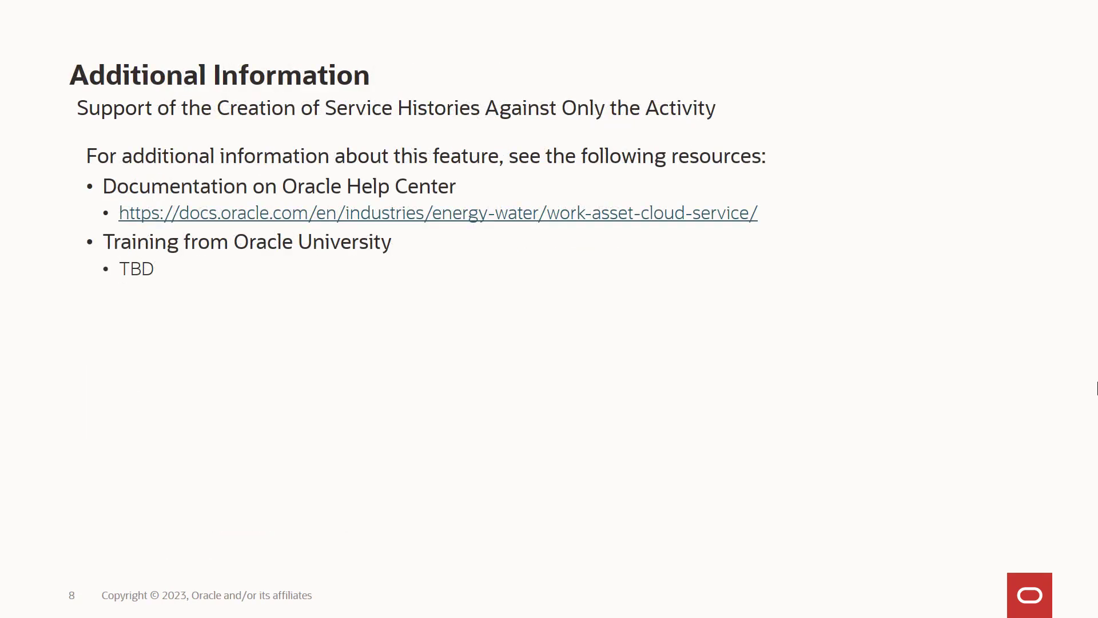